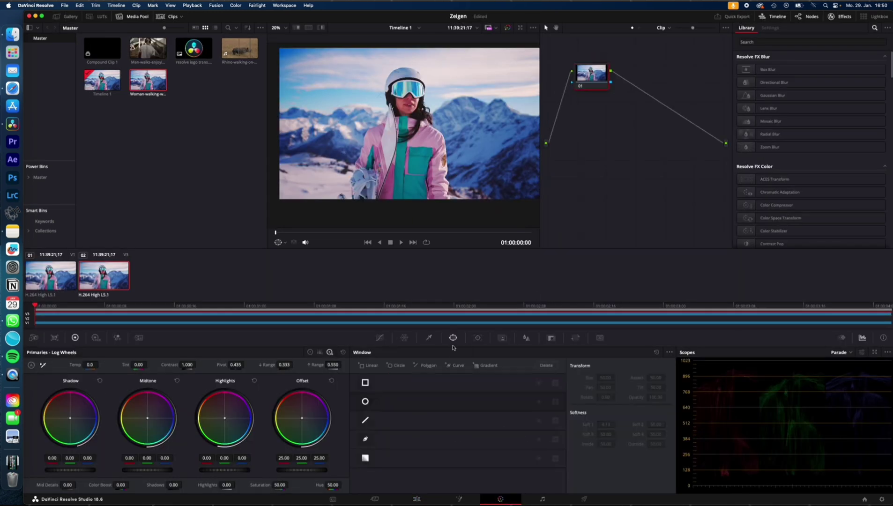
Draw a freehand Curve window around the snowboarder, track it forward, and add an Alpha Output node
{"action": "left_click", "coordinate": [367, 440]}
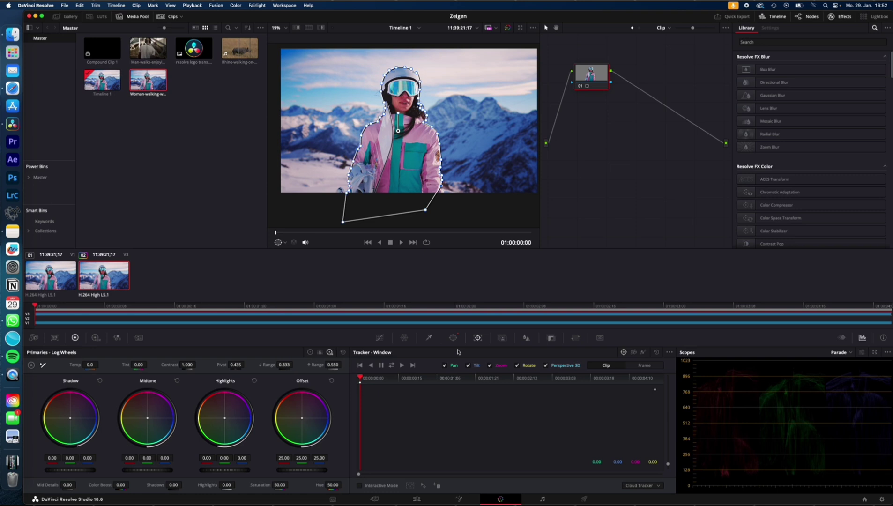
{"action": "left_click", "coordinate": [391, 365]}
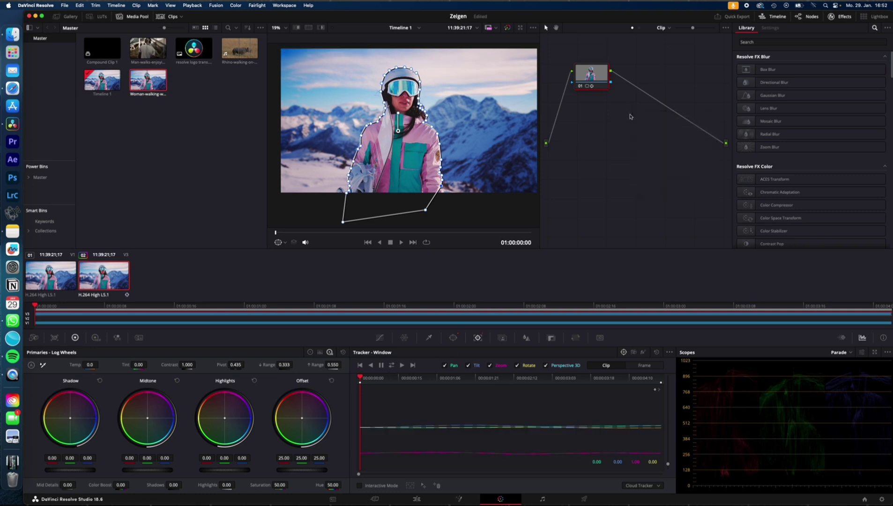
{"action": "right_click", "coordinate": [639, 117]}
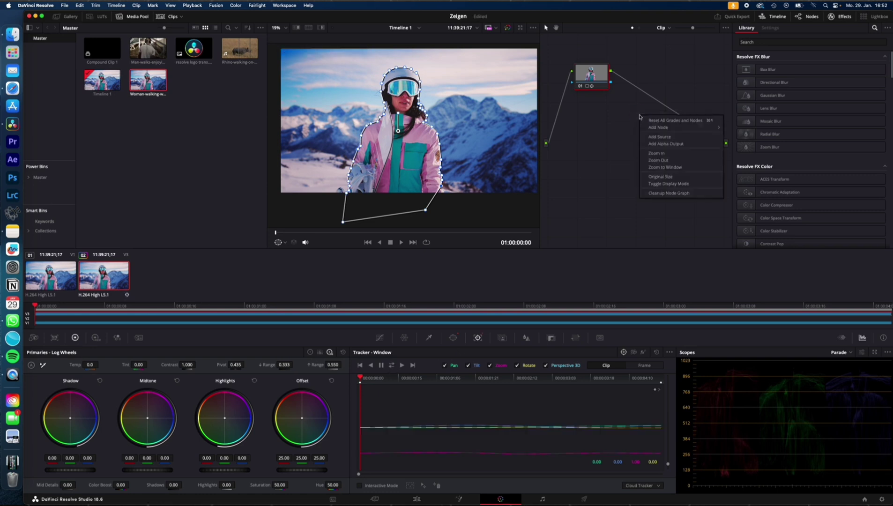
{"action": "left_click", "coordinate": [651, 141]}
Place a resized SNOWBOARDING text title on Video 2 and Alt-drag a copy of the V1 clip onto Video 3
{"action": "left_click", "coordinate": [417, 498]}
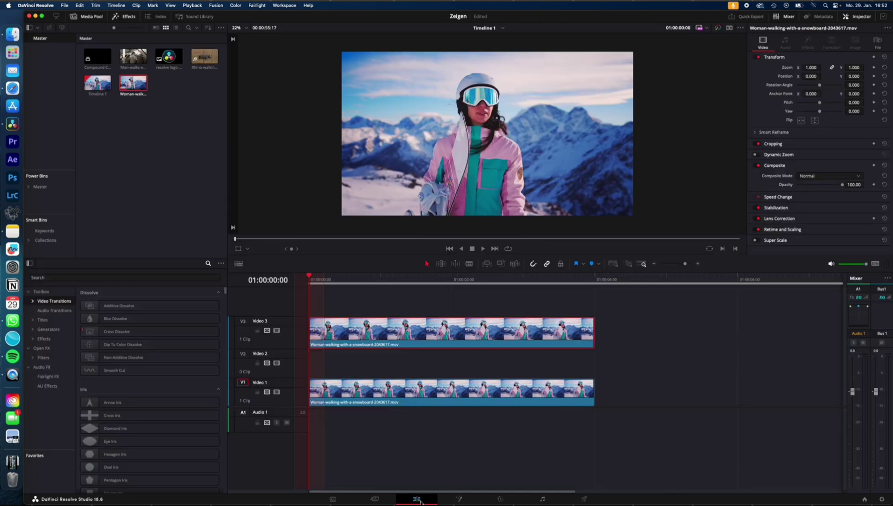
{"action": "left_click", "coordinate": [43, 319]}
{"action": "left_click_drag", "start_coordinate": [107, 357], "coordinate": [345, 359]}
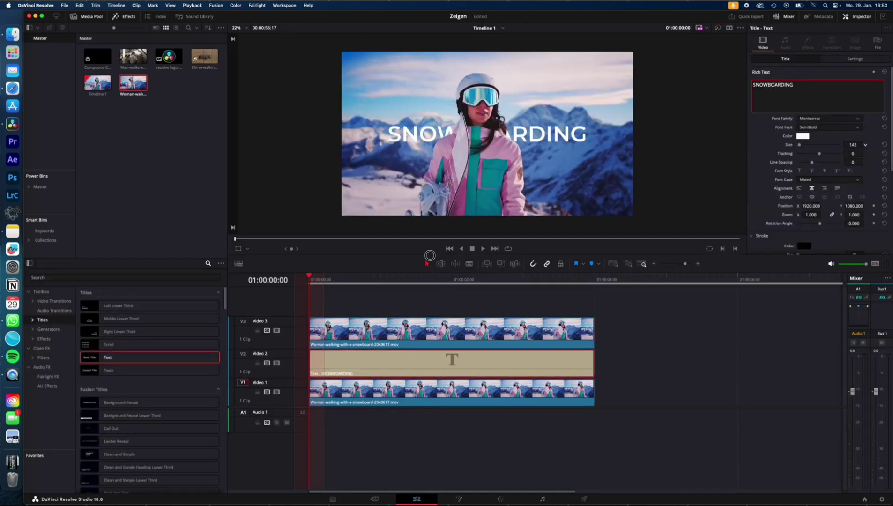
{"action": "left_click_drag", "start_coordinate": [850, 144], "coordinate": [856, 144]}
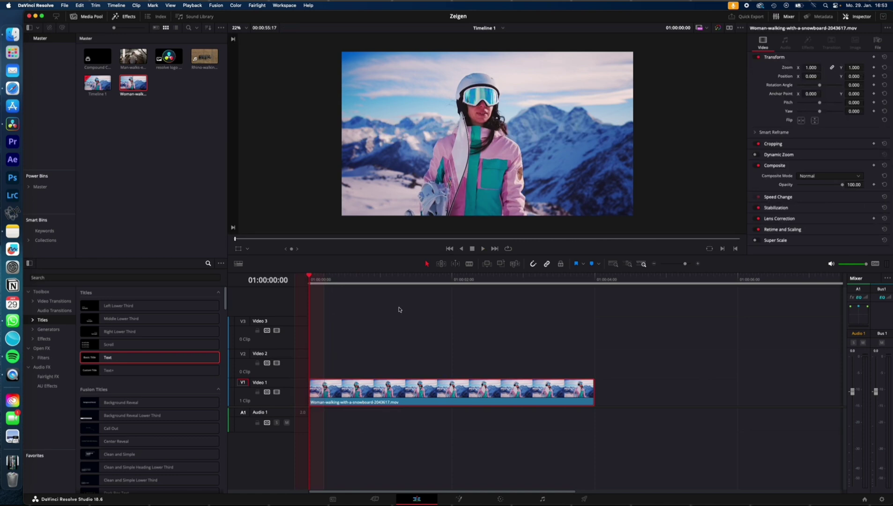
{"action": "left_click_drag", "start_coordinate": [406, 387], "coordinate": [408, 332], "text": "alt"}
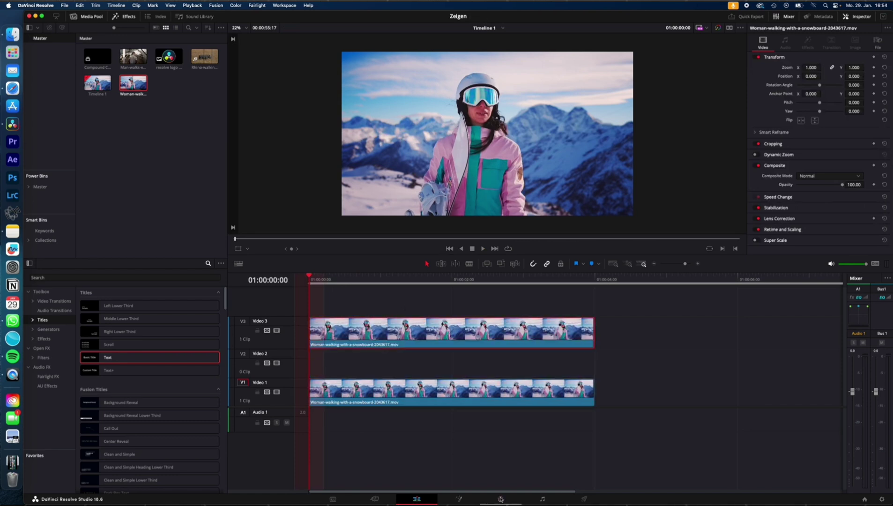
On the Color page, paint a Magic Mask stroke down the snowboarder at Better quality
{"action": "left_click", "coordinate": [500, 499]}
{"action": "left_click", "coordinate": [502, 338]}
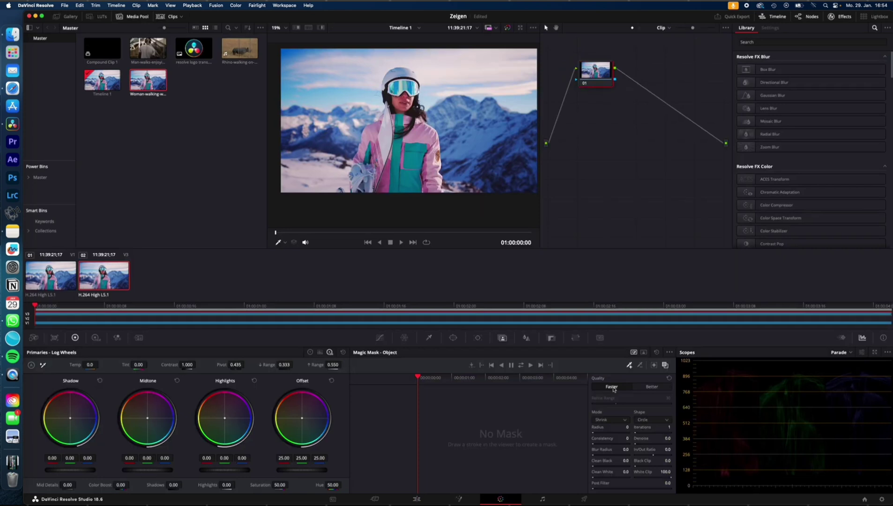
{"action": "left_click", "coordinate": [652, 387]}
{"action": "mouse_move", "coordinate": [398, 78]}
{"action": "left_mouse_down"}
{"action": "mouse_move", "coordinate": [431, 165]}
{"action": "mouse_move", "coordinate": [373, 185]}
{"action": "left_mouse_up"}
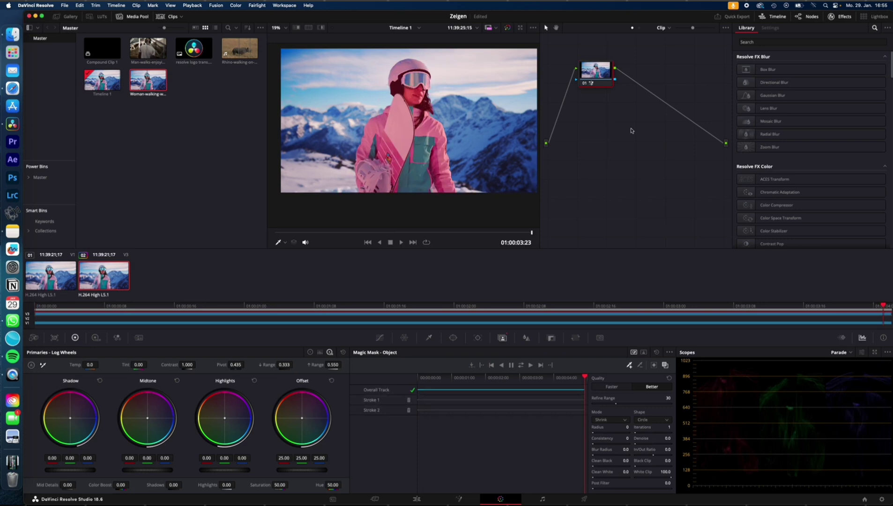
Add an Alpha Output, connect the node's mask to it, and place a text title on Video 2
{"action": "right_click", "coordinate": [631, 130]}
{"action": "left_click", "coordinate": [652, 134]}
{"action": "left_click_drag", "start_coordinate": [615, 80], "coordinate": [726, 156]}
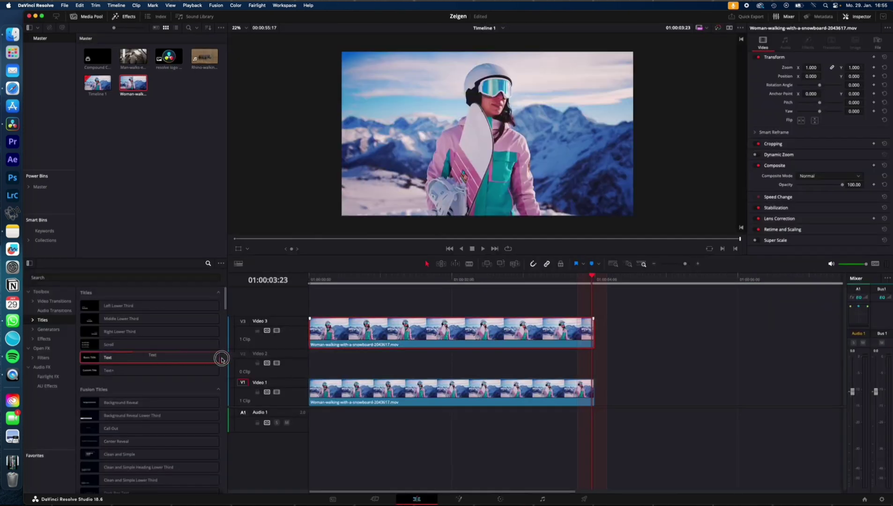
{"action": "left_click_drag", "start_coordinate": [210, 357], "coordinate": [591, 362]}
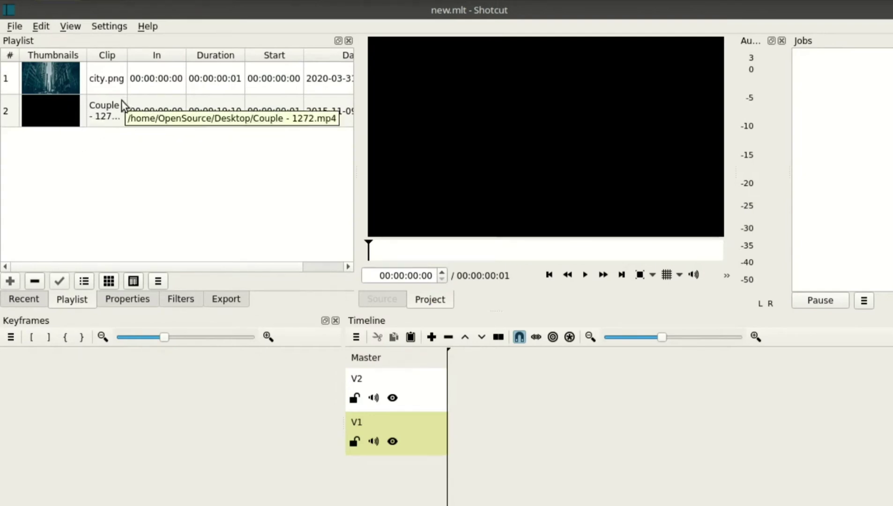
Drag the Couple - 1272.mp4 playlist clip onto track V1 and select it at 00:00:01:11
{"action": "left_click_drag", "start_coordinate": [119, 110], "coordinate": [573, 446]}
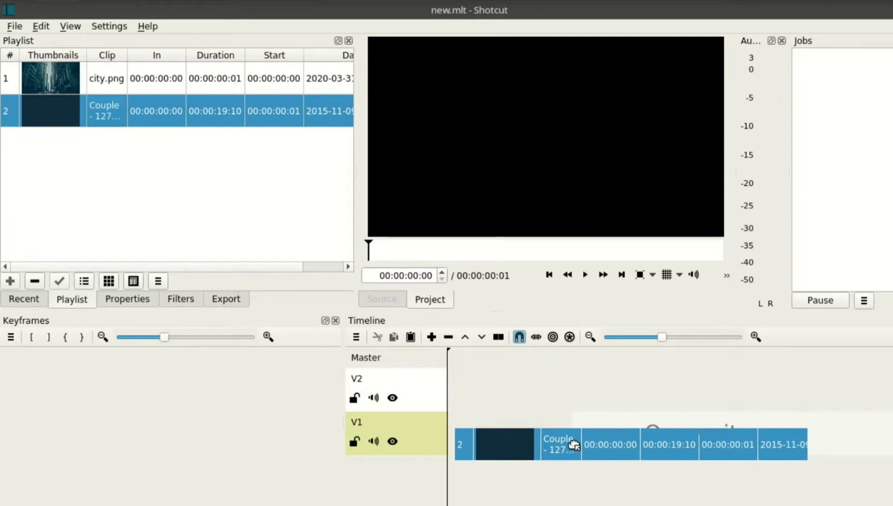
{"action": "left_click_drag", "start_coordinate": [574, 445], "coordinate": [497, 417]}
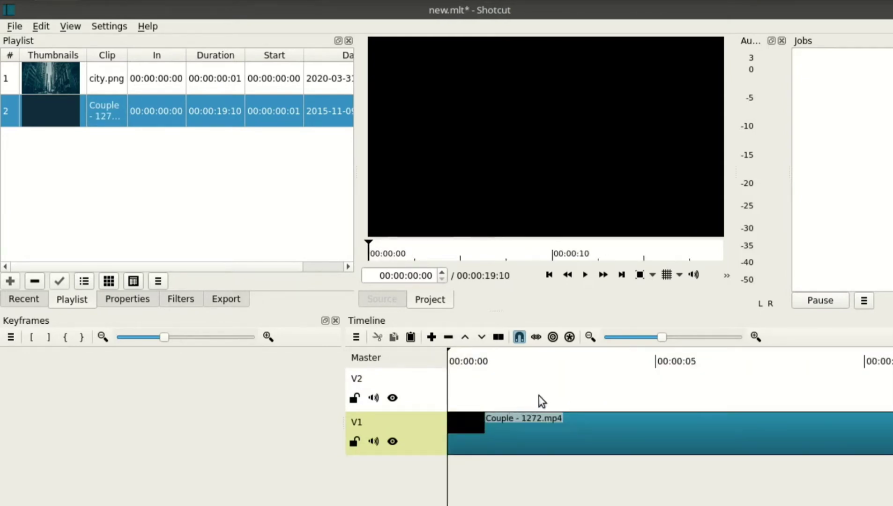
{"action": "left_click", "coordinate": [504, 360]}
{"action": "left_click", "coordinate": [489, 420]}
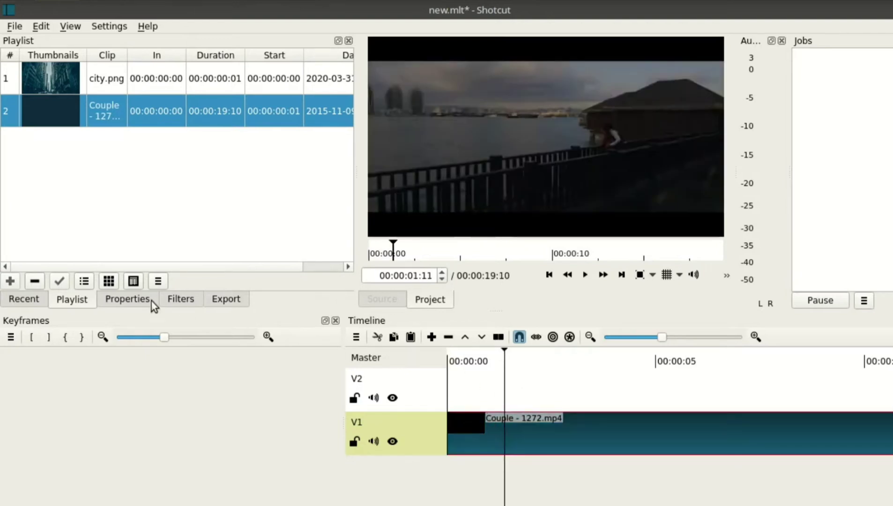
Search the filters for 'col' and add the Color Grading filter to the Couple clip
{"action": "left_click", "coordinate": [193, 301]}
{"action": "left_click", "coordinate": [17, 181]}
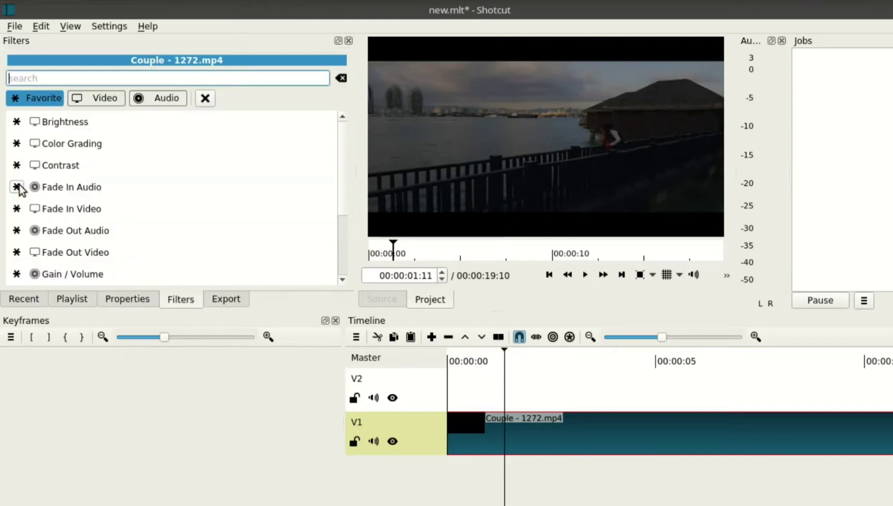
{"action": "scroll", "coordinate": [20, 184], "scroll_direction": "down", "scroll_amount": 3}
{"action": "scroll", "coordinate": [20, 184], "scroll_direction": "down", "scroll_amount": 2}
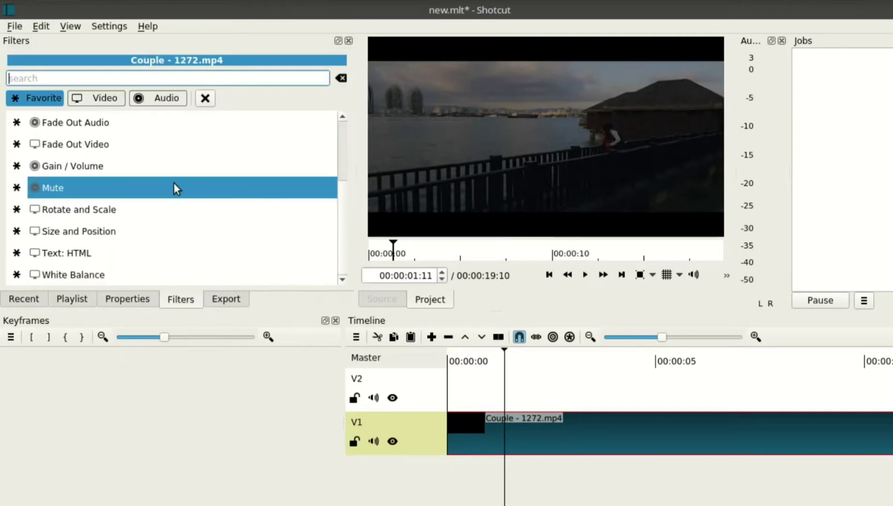
{"action": "type", "text": "co"}
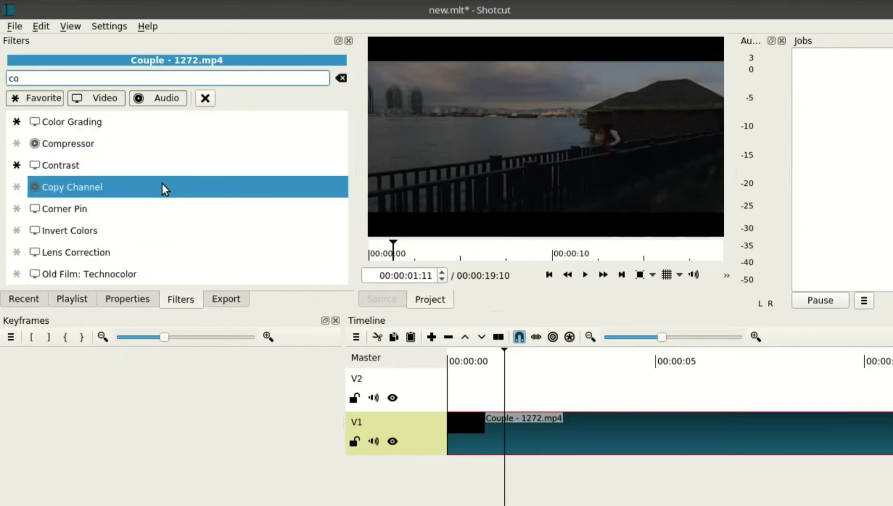
{"action": "type", "text": "l"}
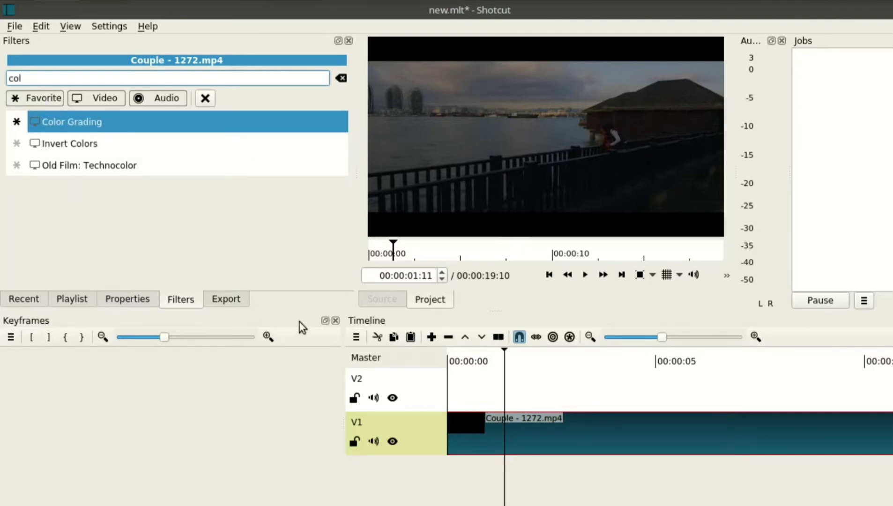
{"action": "key", "text": "Return"}
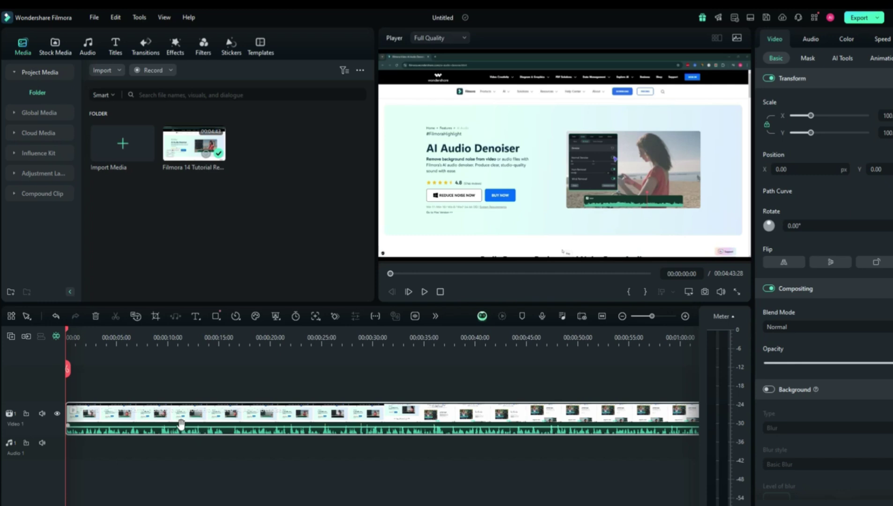
Check the timeline clip's context options, then show the Titles panel with AI Captions
{"action": "right_click", "coordinate": [181, 424]}
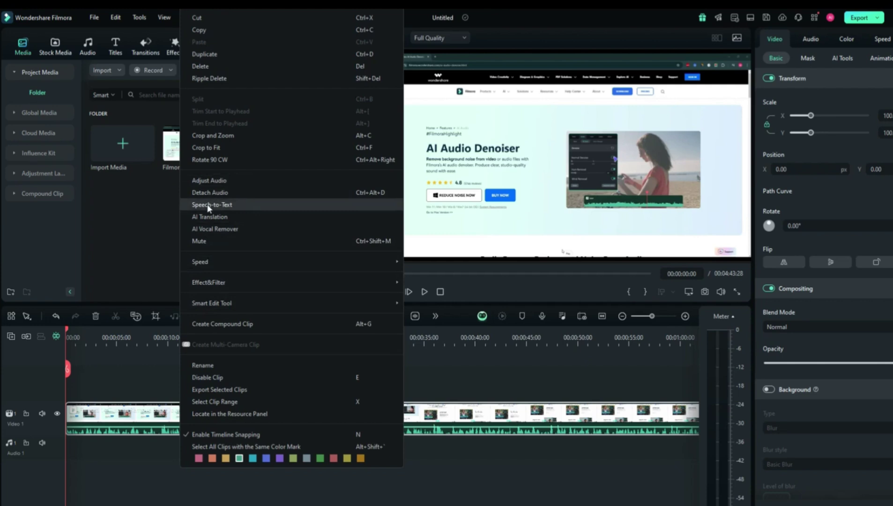
{"action": "left_click", "coordinate": [149, 241]}
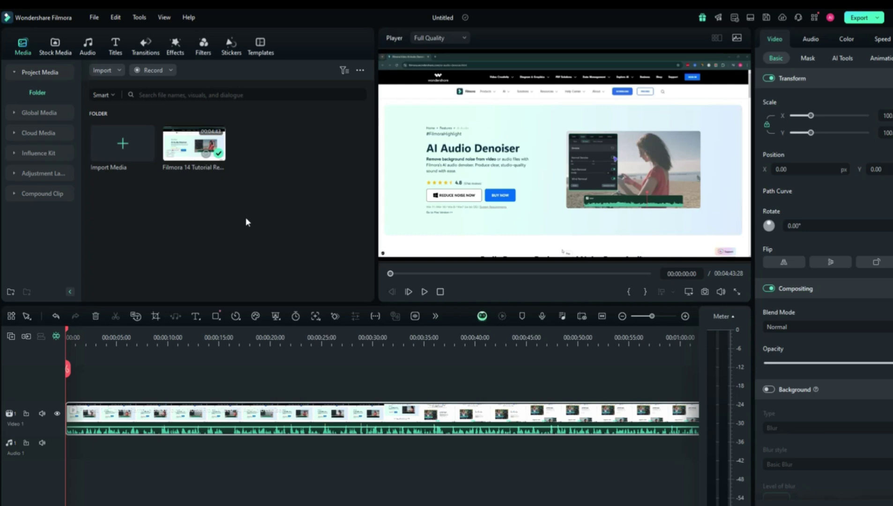
{"action": "left_click", "coordinate": [115, 55]}
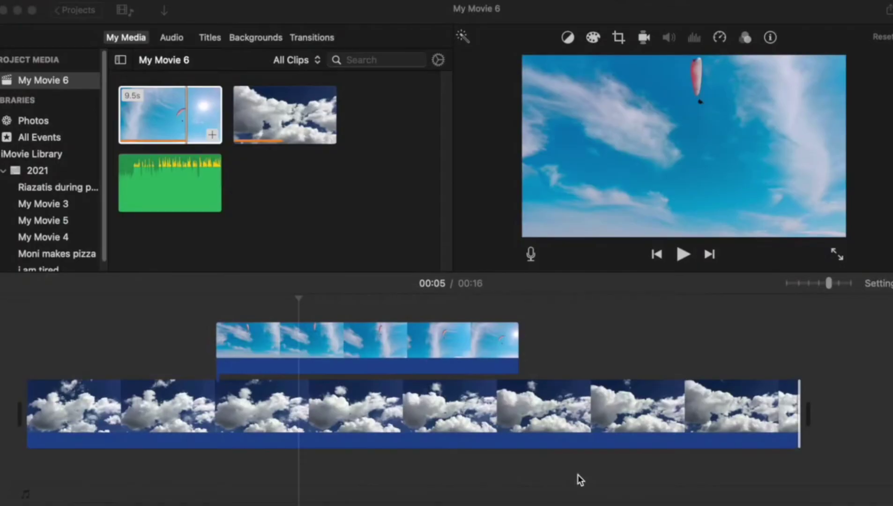
{"action": "left_click", "coordinate": [28, 400]}
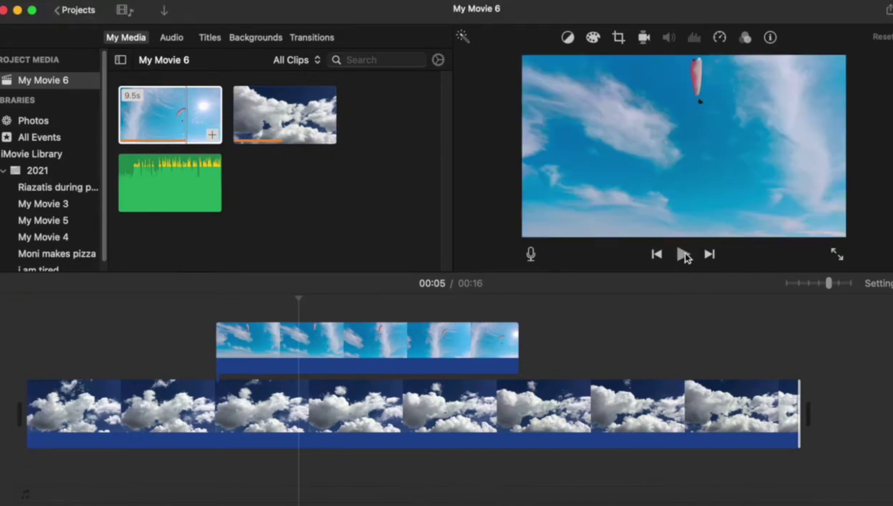
{"action": "left_click", "coordinate": [685, 253]}
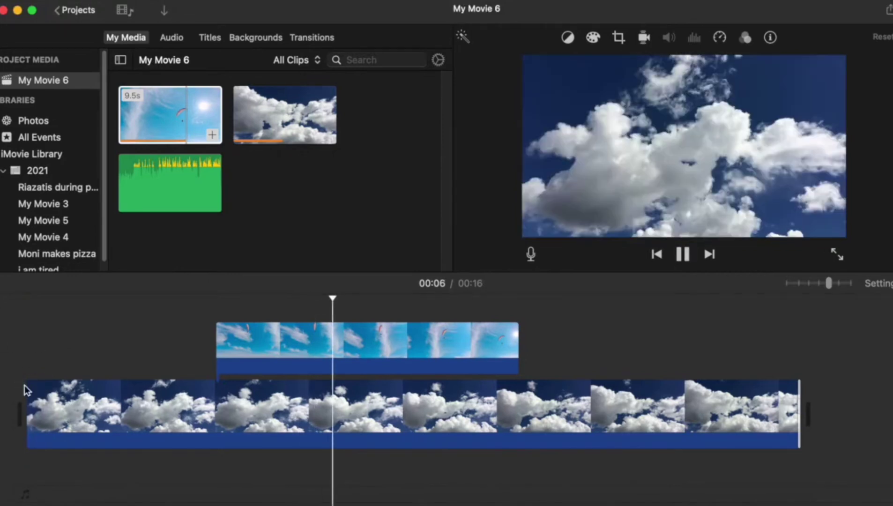
{"action": "left_click", "coordinate": [29, 397]}
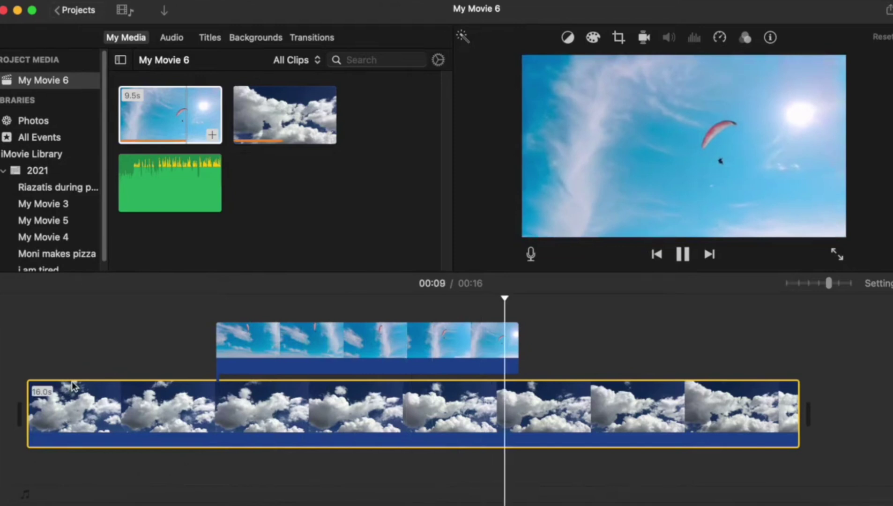
{"action": "left_click", "coordinate": [48, 375]}
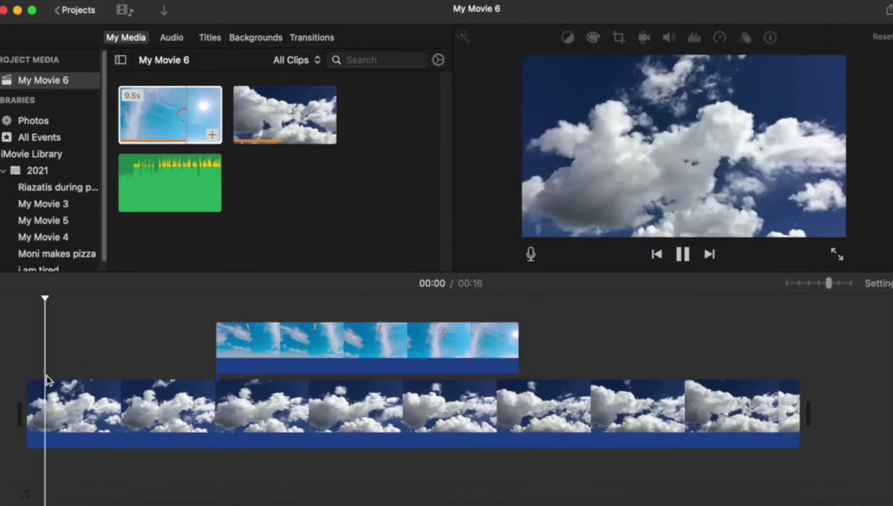
{"action": "left_click", "coordinate": [24, 393]}
{"action": "left_click", "coordinate": [683, 255]}
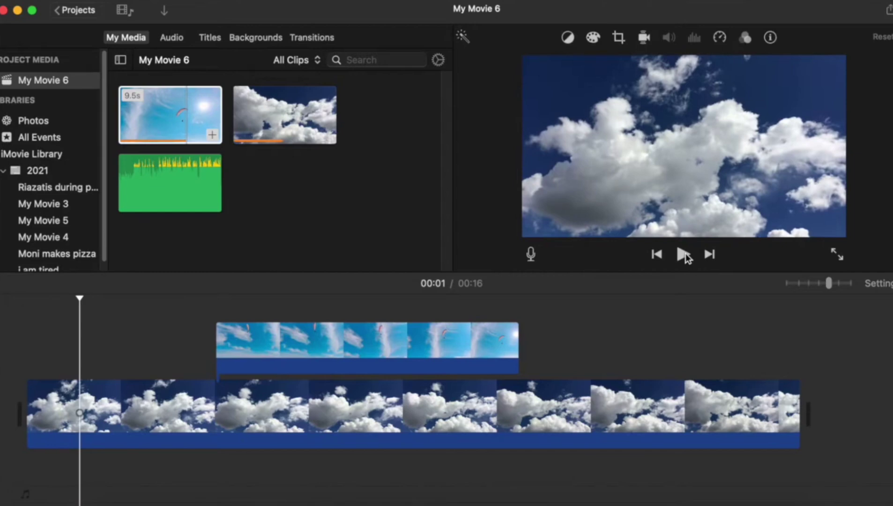
{"action": "left_click", "coordinate": [263, 342]}
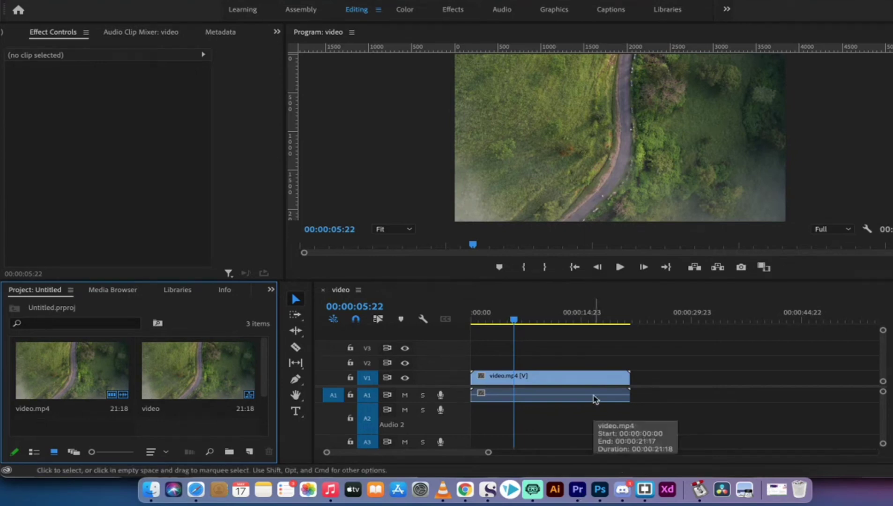
Return the playhead to the sequence start and bring up the Import dialog from the Project panel
{"action": "left_click_drag", "start_coordinate": [514, 319], "coordinate": [472, 322]}
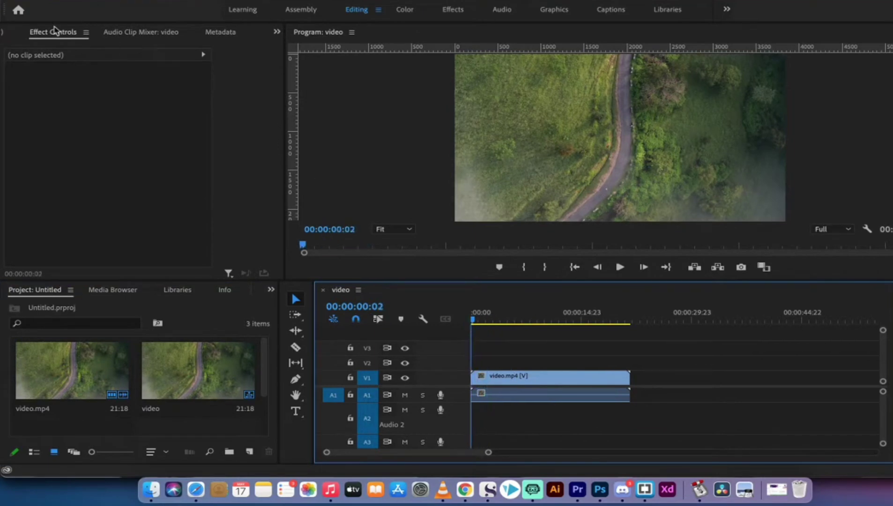
{"action": "left_click", "coordinate": [54, 32]}
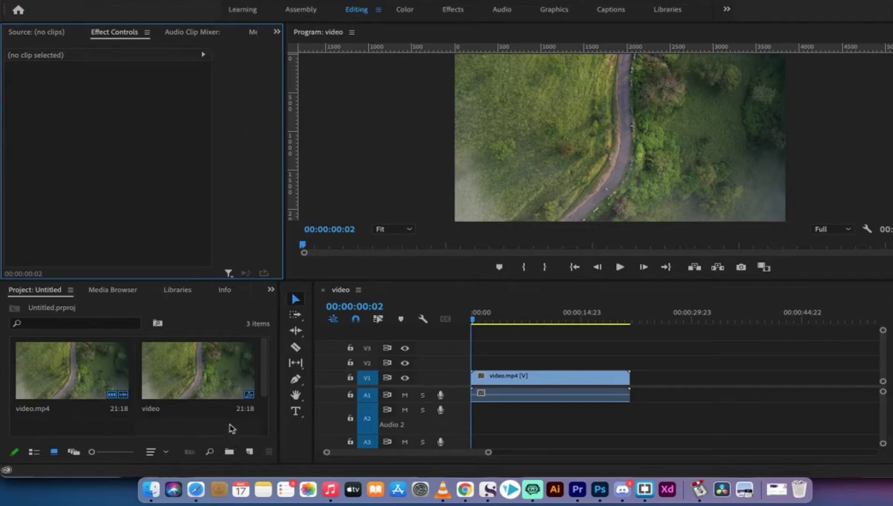
{"action": "double_click", "coordinate": [195, 427]}
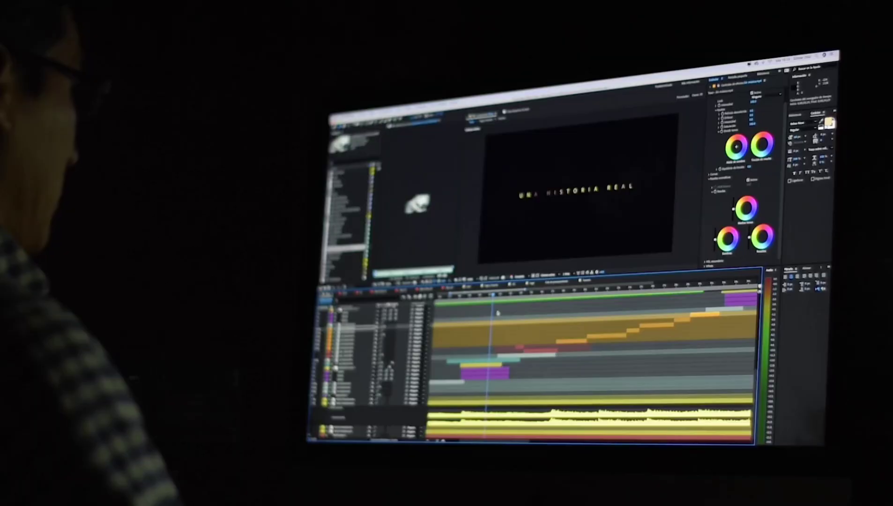
{"action": "key", "text": "minus"}
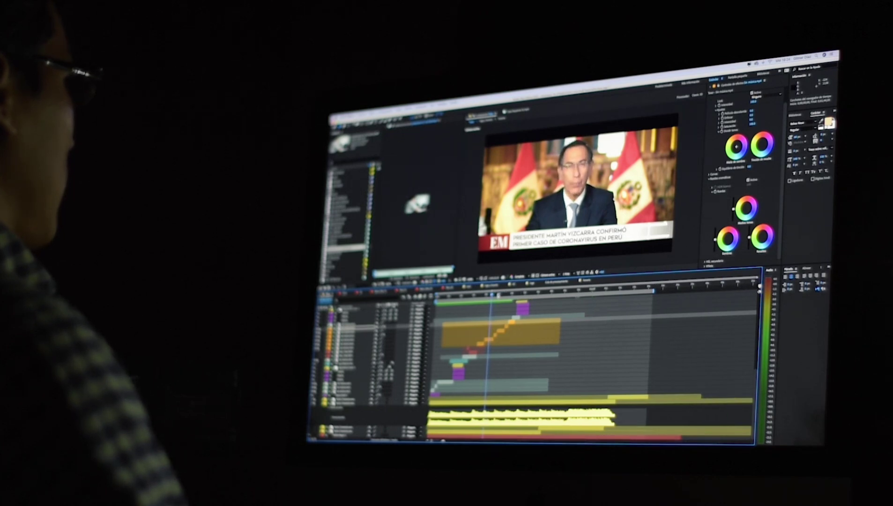
{"action": "key", "text": "equal"}
{"action": "key", "text": "equal"}
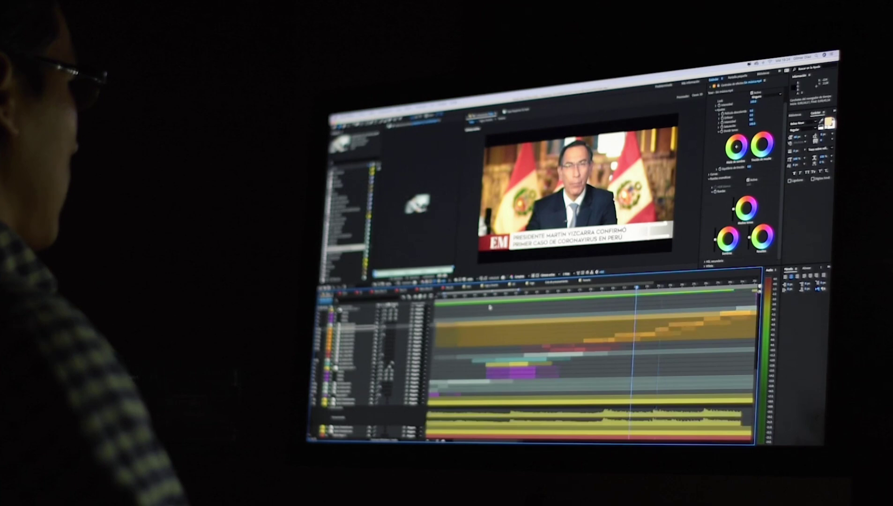
{"action": "key", "text": "equal"}
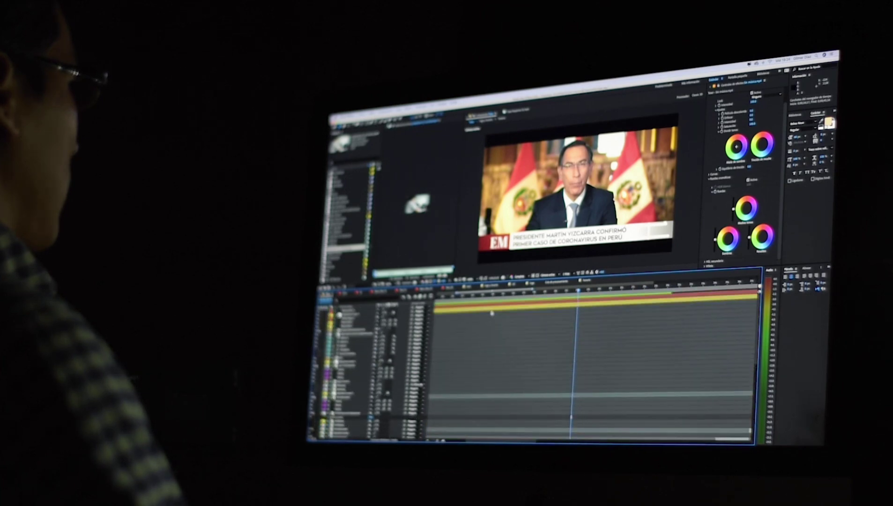